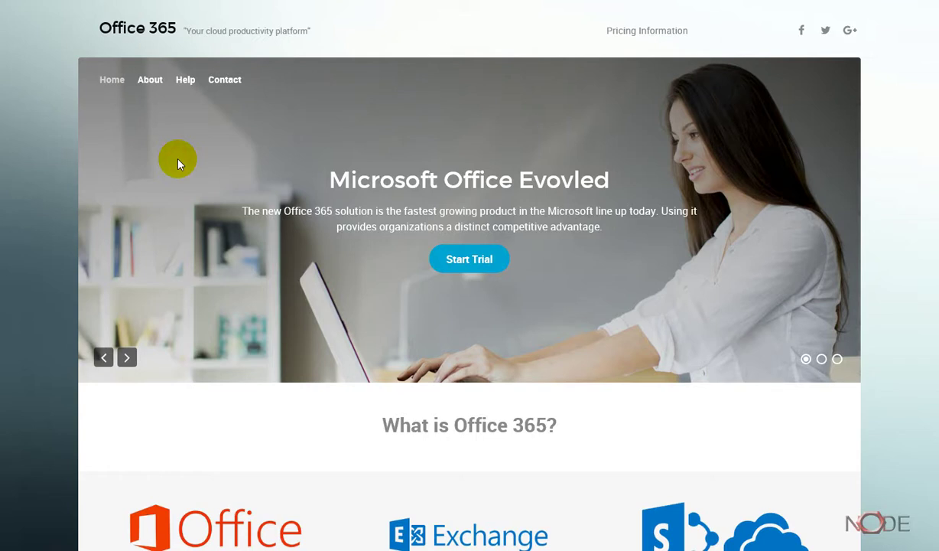
Start the free trial and enter the name 'Office 365' and the business e-mail address.
click(483, 266)
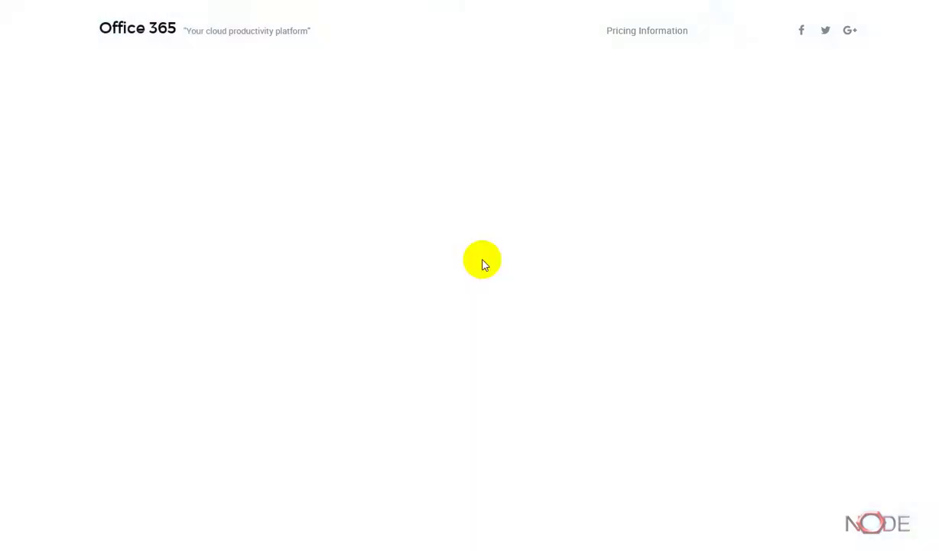
click(220, 304)
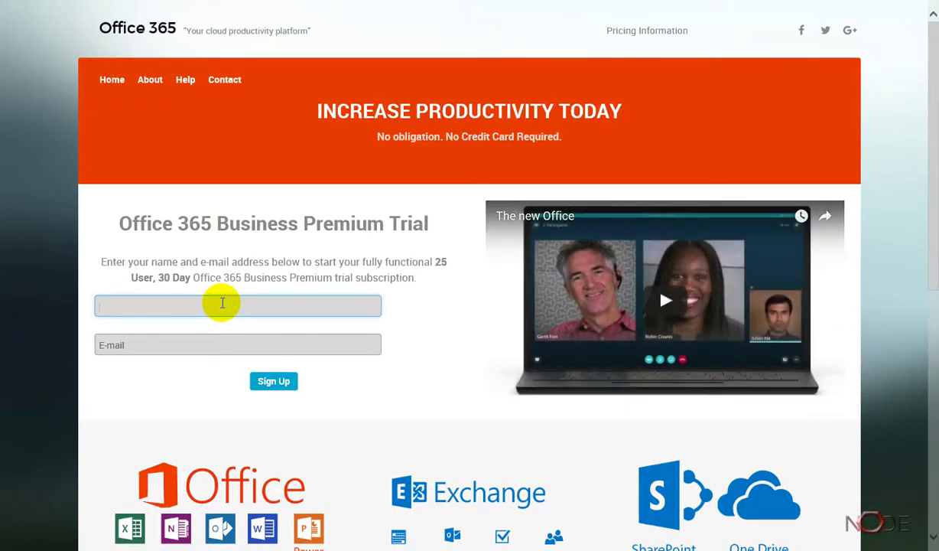
text(Office 365)
key(Tab)
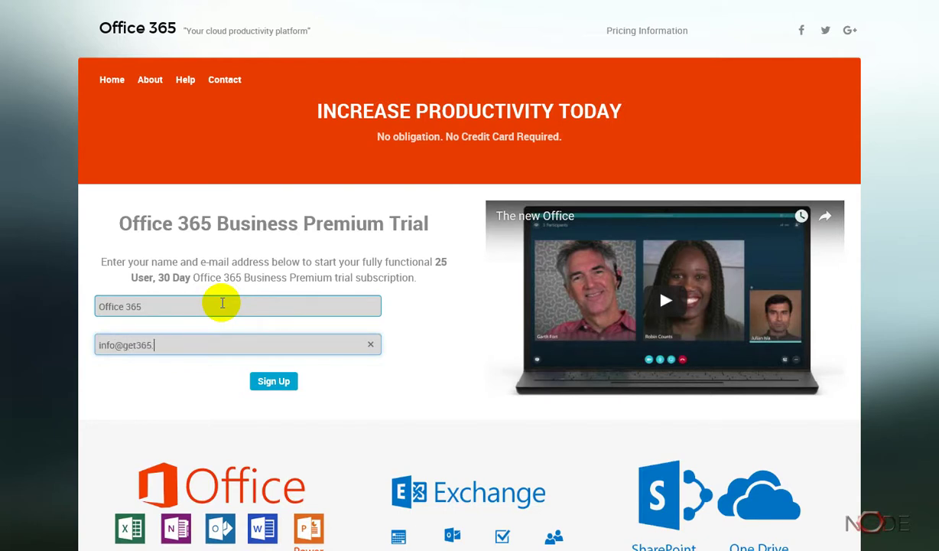
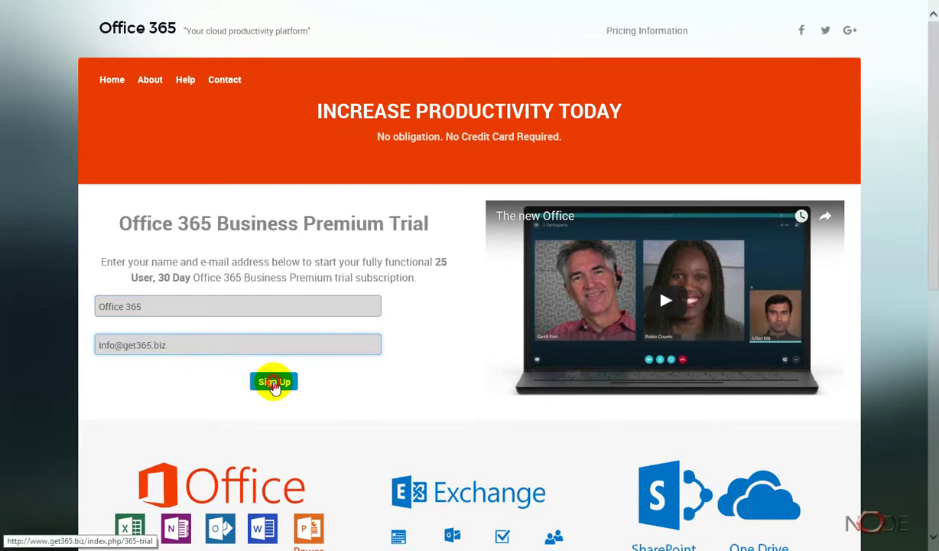
Submit the trial form and accept the 25-user Business Premium one-month invitation.
click(274, 384)
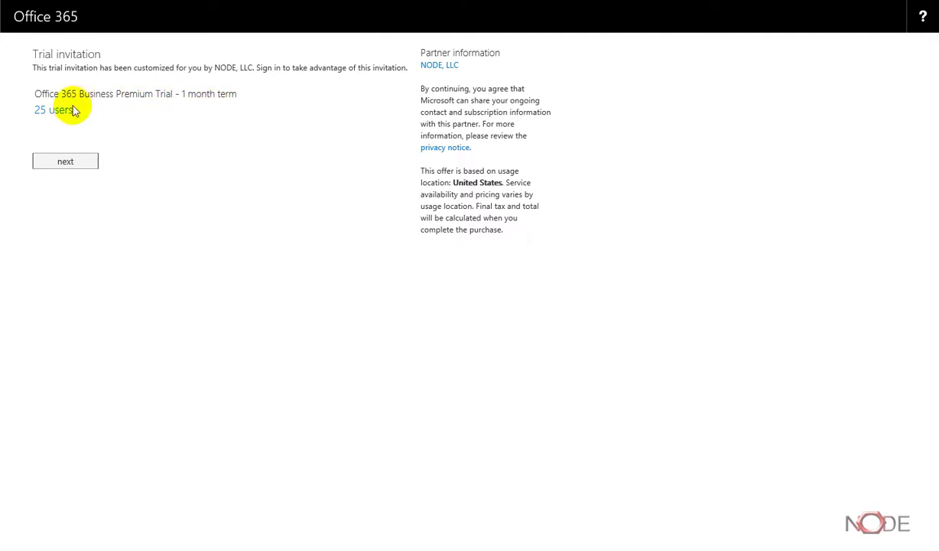
click(54, 162)
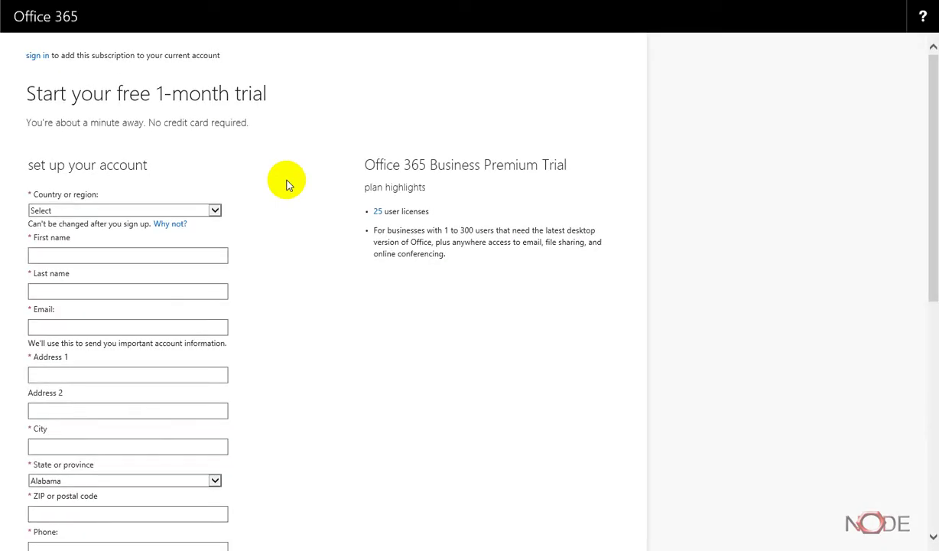
Choose United States from the Country or region list.
scroll(305, 245, down, 1)
scroll(304, 245, down, 5)
click(300, 234)
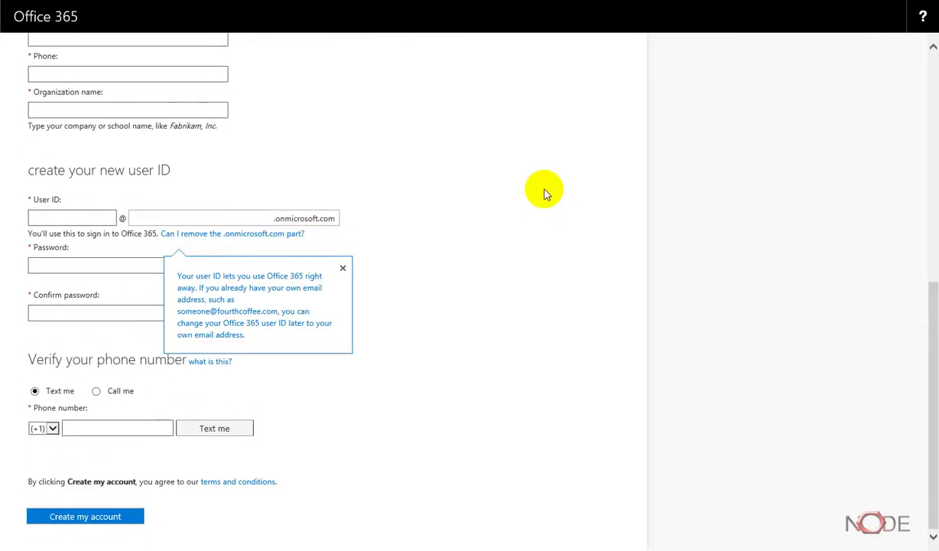
scroll(539, 187, up, 6)
click(75, 201)
drag(216, 226, 220, 442)
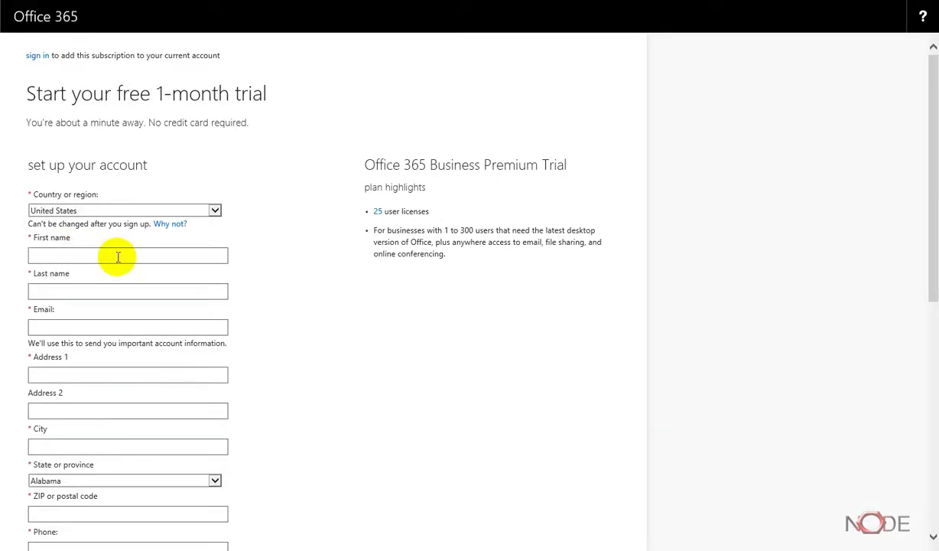
Go through the First name, Last name, Email, Address 1, City, ZIP and Phone fields.
click(43, 252)
click(59, 291)
click(69, 329)
click(33, 377)
scroll(279, 351, down, 2)
click(52, 291)
click(54, 356)
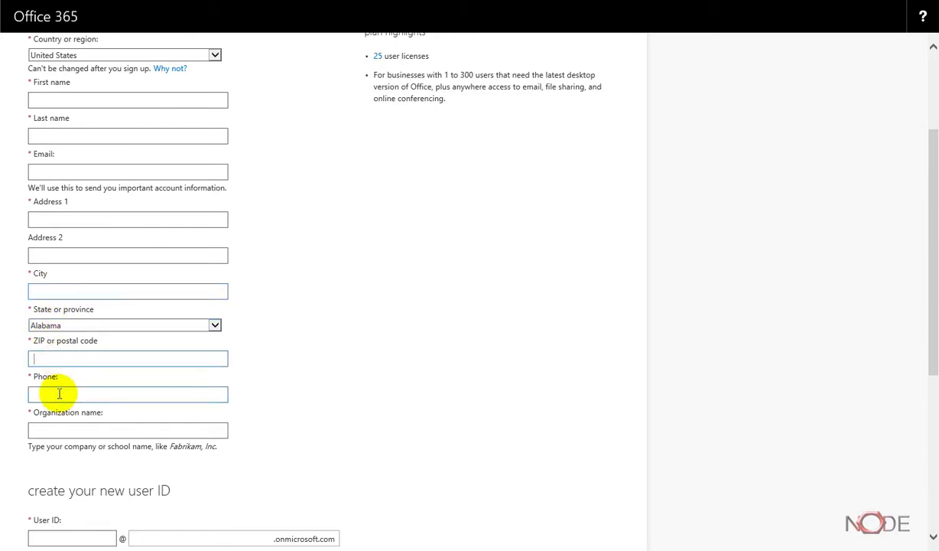
click(59, 394)
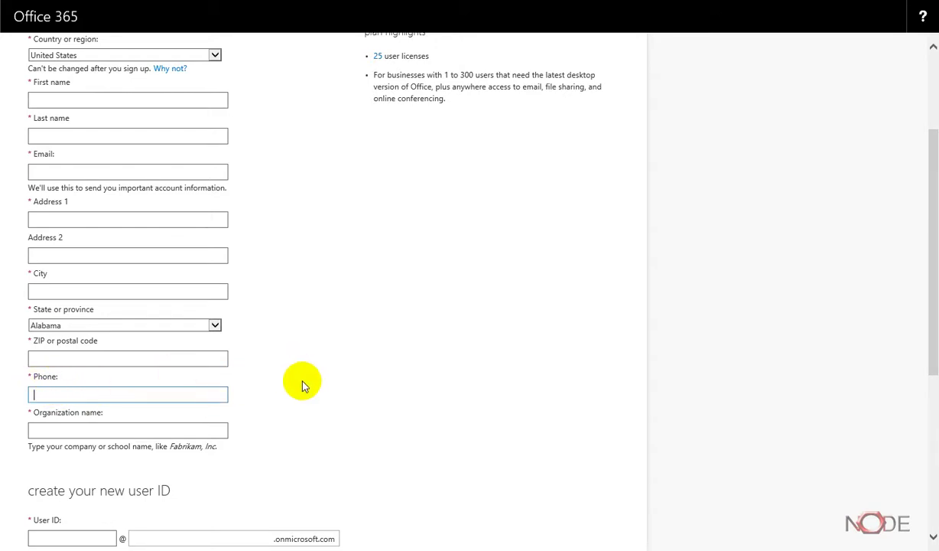
Move down past the organization name to the user ID and domain boxes.
scroll(278, 397, down, 2)
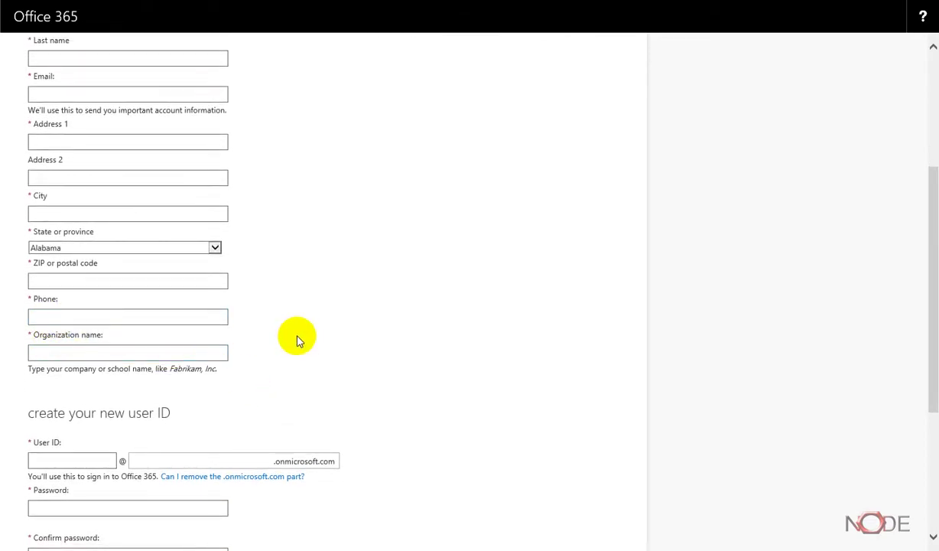
scroll(252, 342, down, 2)
click(63, 274)
scroll(46, 331, down, 2)
click(46, 306)
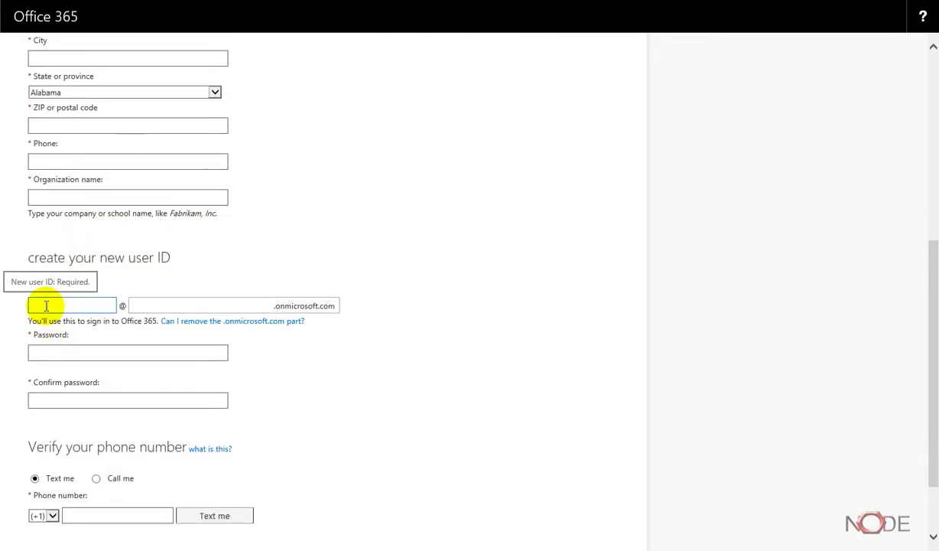
click(174, 305)
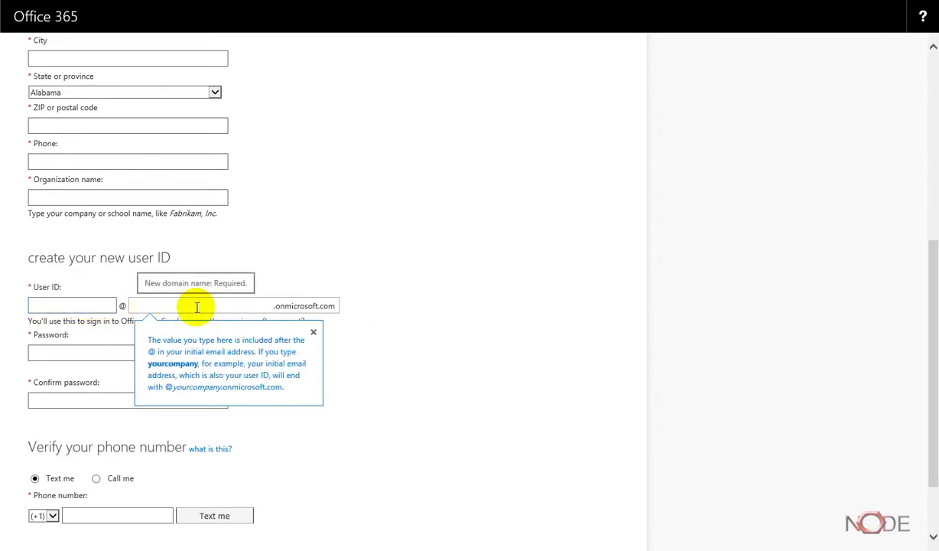
Enter the user ID and company domain, previewing the full onmicrosoft.com sign-in address.
click(56, 304)
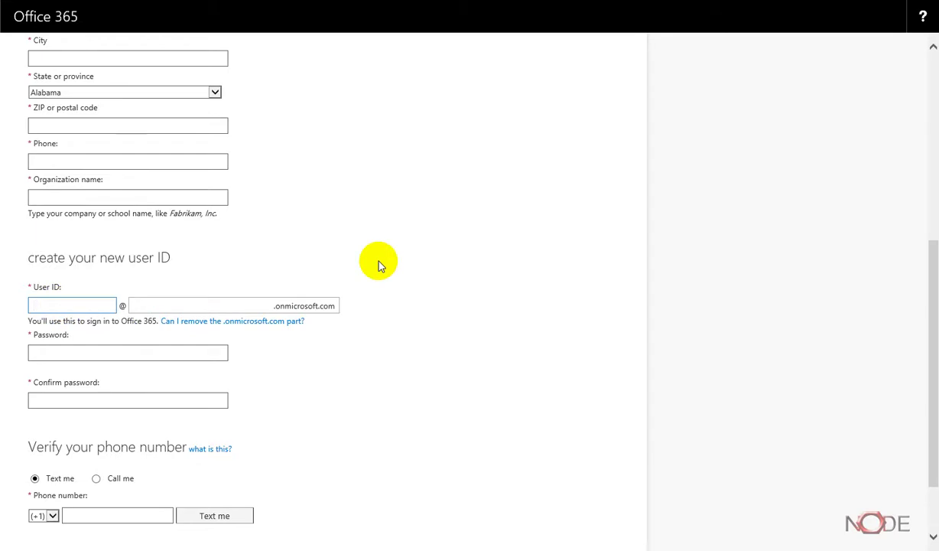
key(Tab)
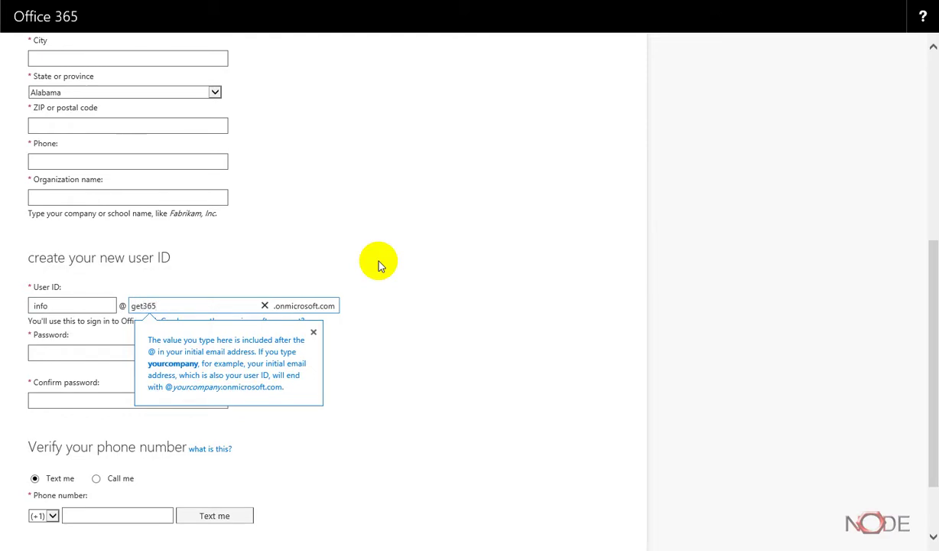
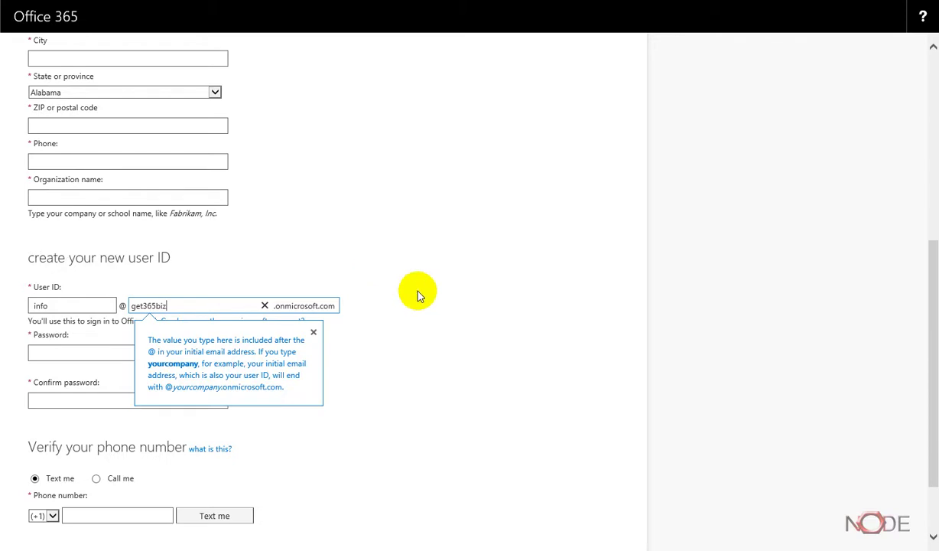
click(357, 314)
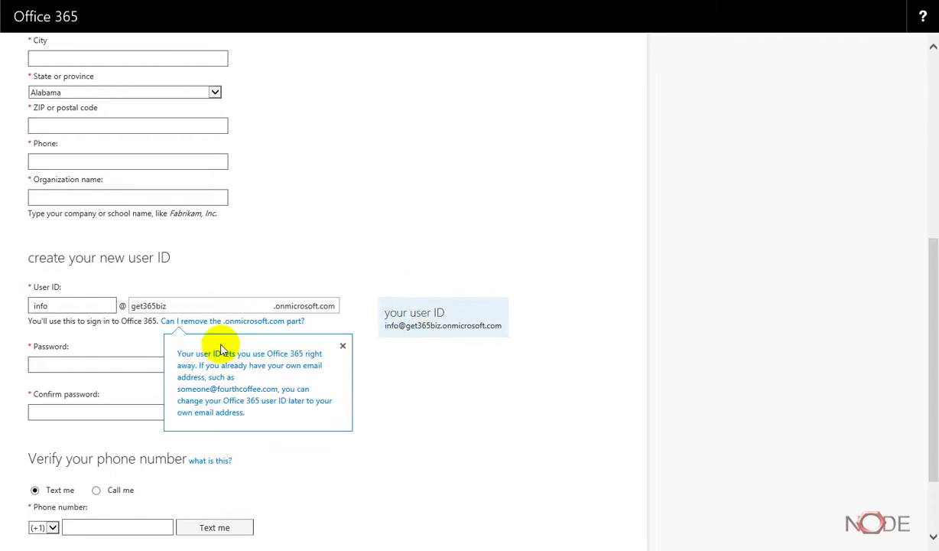
click(185, 367)
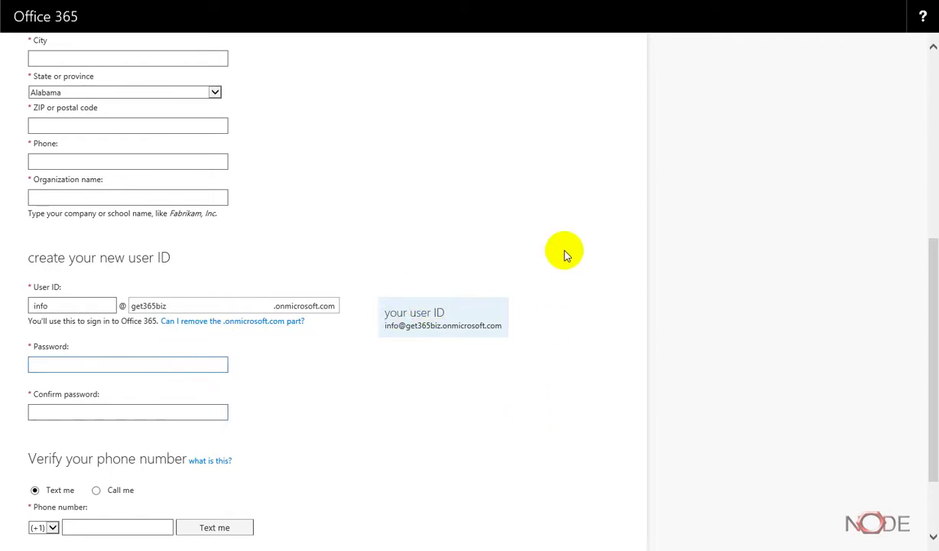
scroll(566, 249, down, 2)
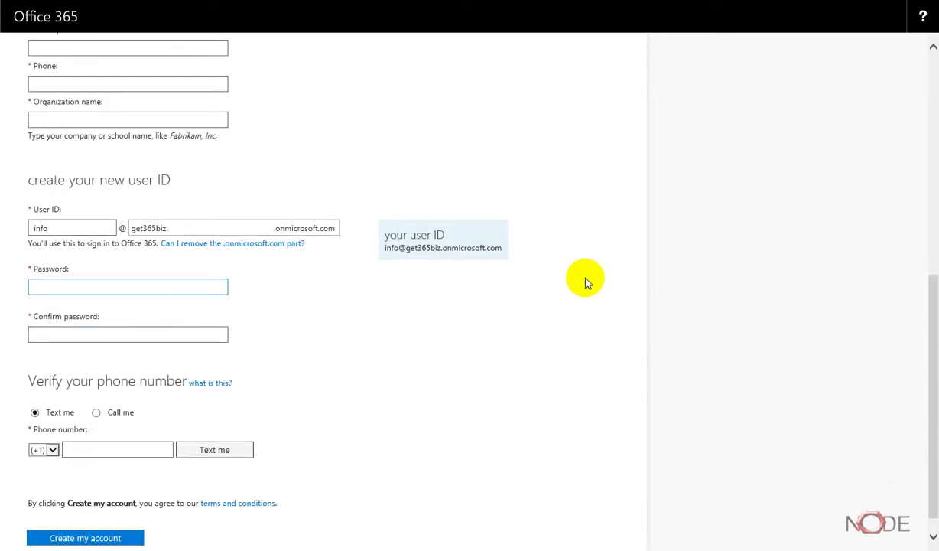
scroll(586, 278, down, 1)
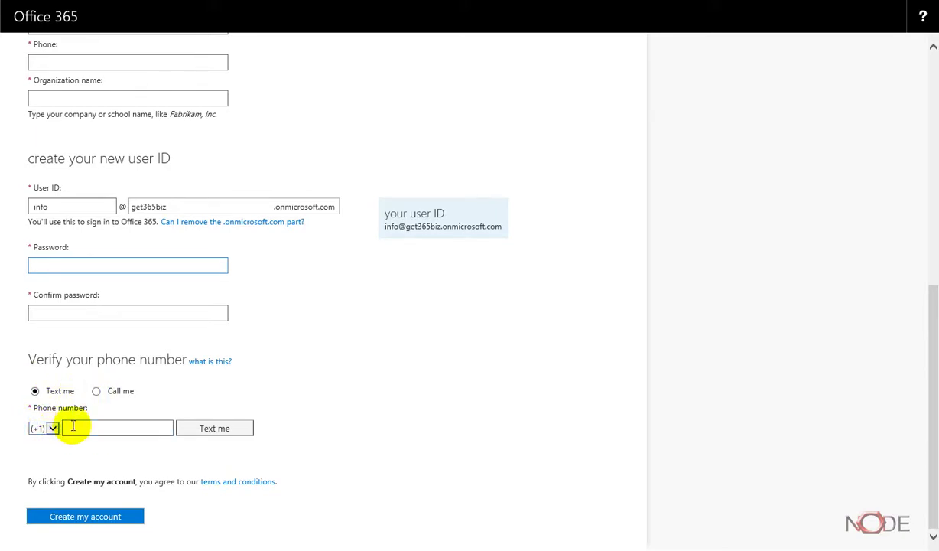
scroll(344, 394, up, 4)
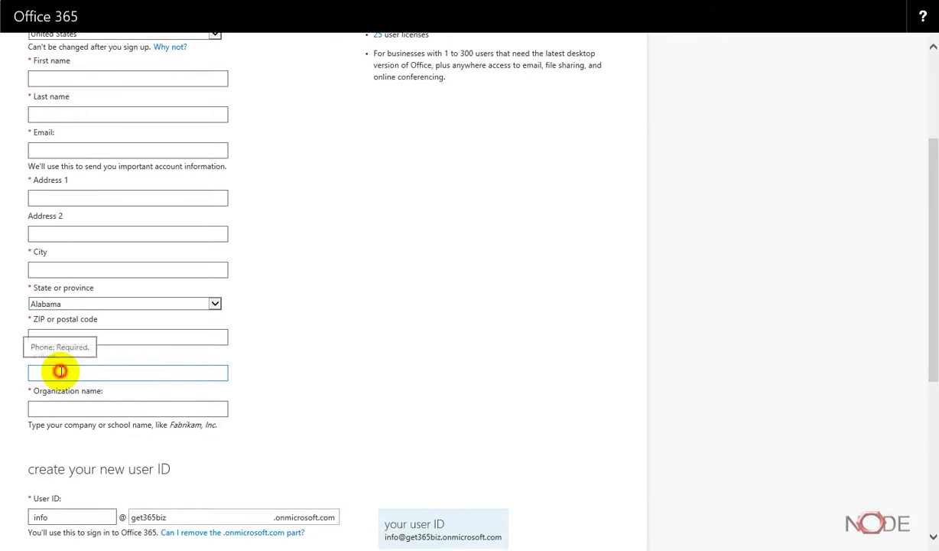
click(54, 368)
scroll(443, 360, down, 4)
click(84, 428)
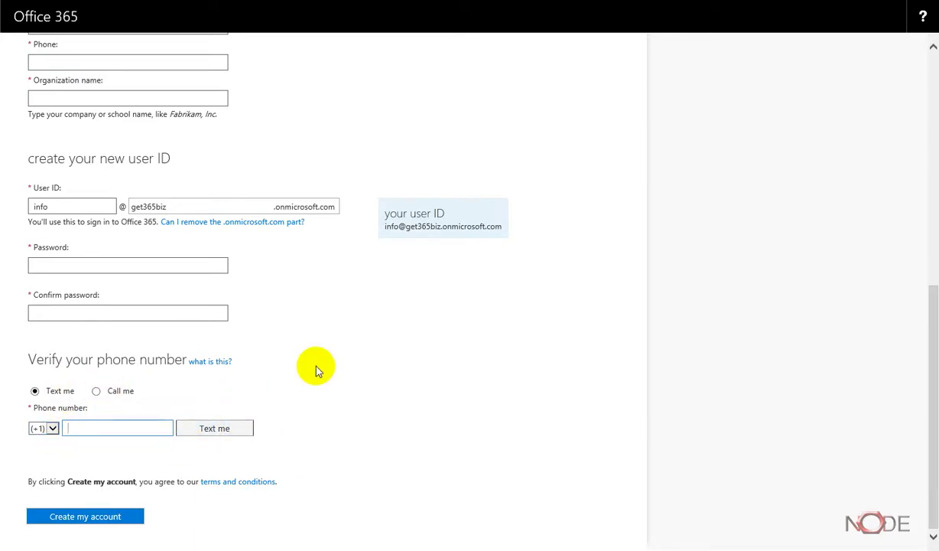
scroll(342, 390, up, 4)
Scroll up and back down the signup page to review it.
scroll(342, 390, up, 3)
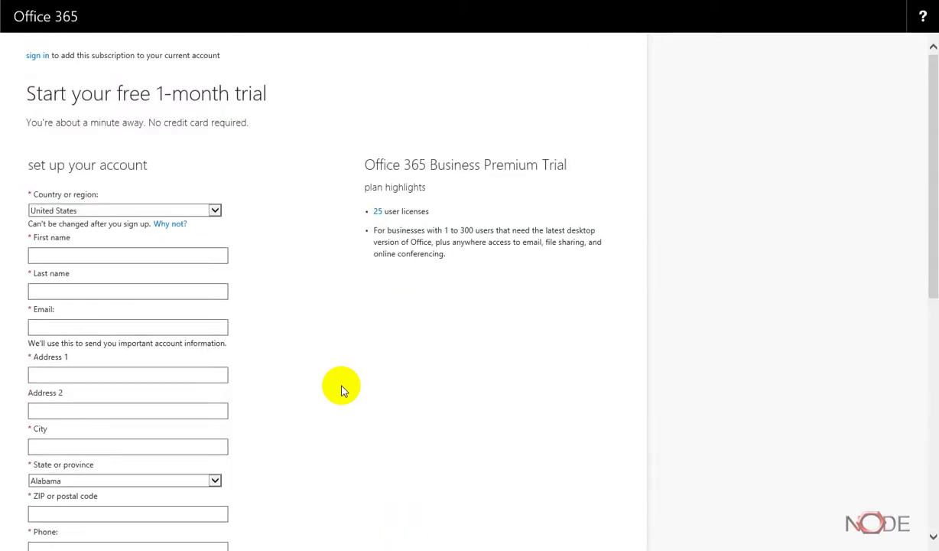
scroll(342, 390, down, 6)
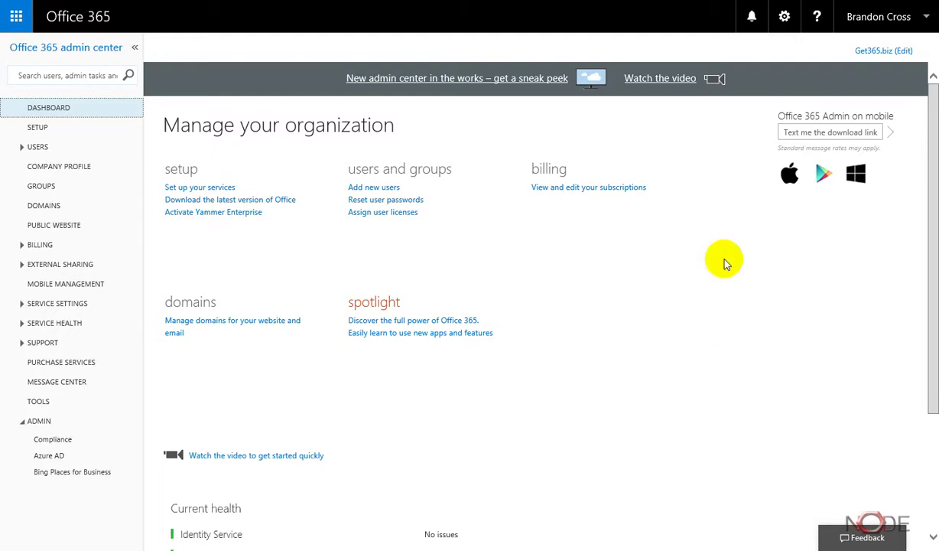
Sign out using the account name menu in the top bar.
click(881, 23)
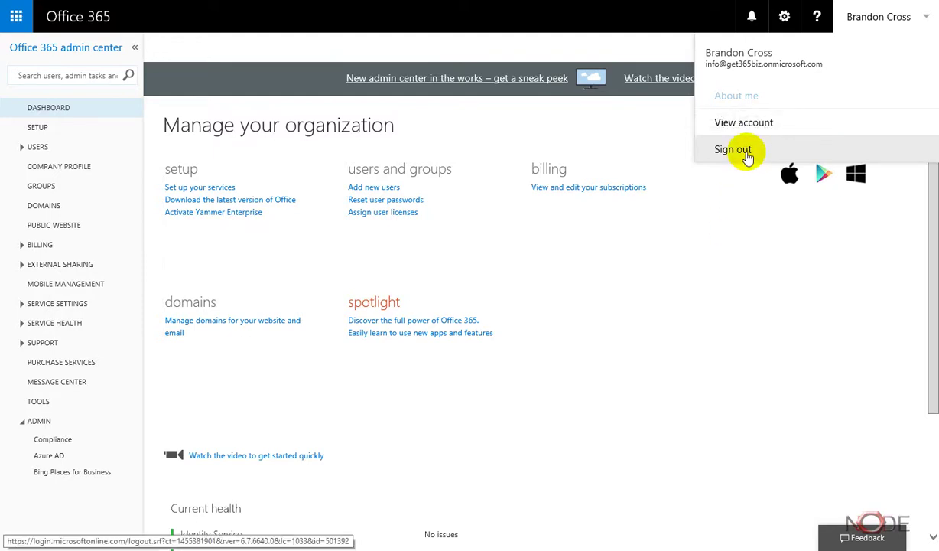
click(734, 149)
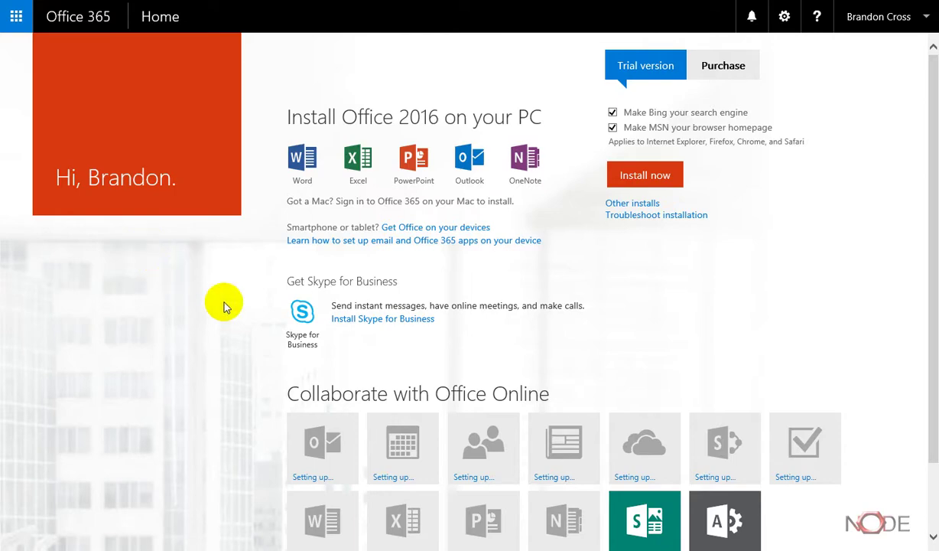
scroll(224, 308, down, 1)
scroll(233, 294, up, 1)
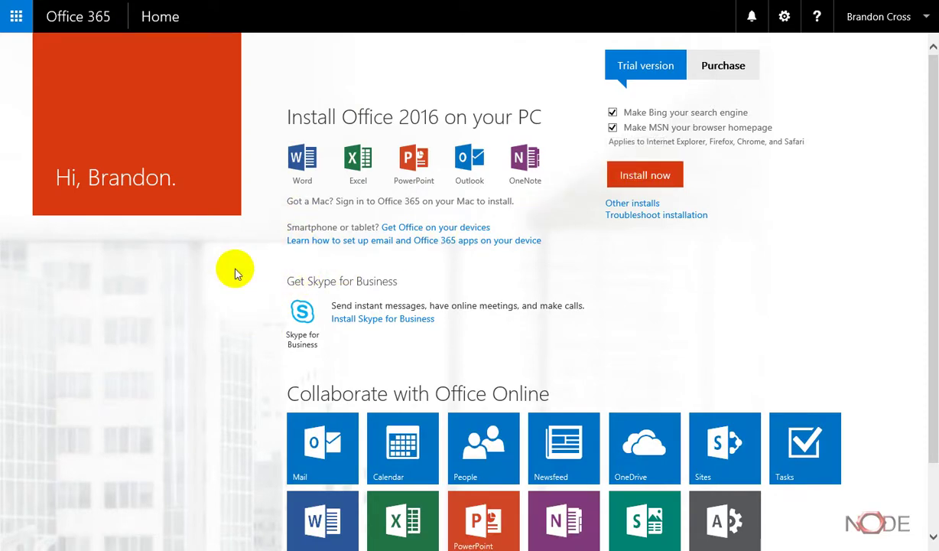
scroll(235, 273, down, 1)
scroll(234, 273, up, 1)
Open USERS > Active Users in Admin, then open and cancel the new user dialog.
click(15, 30)
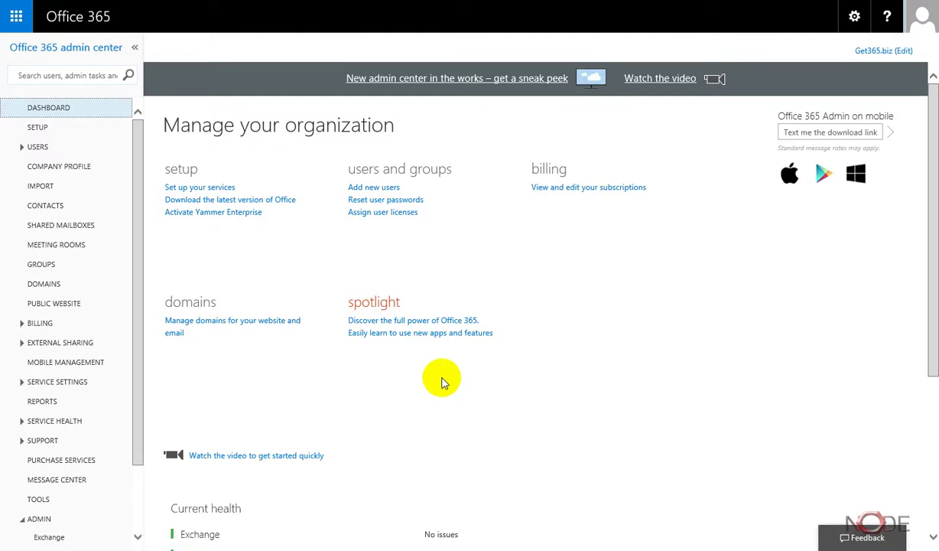
click(40, 147)
click(52, 166)
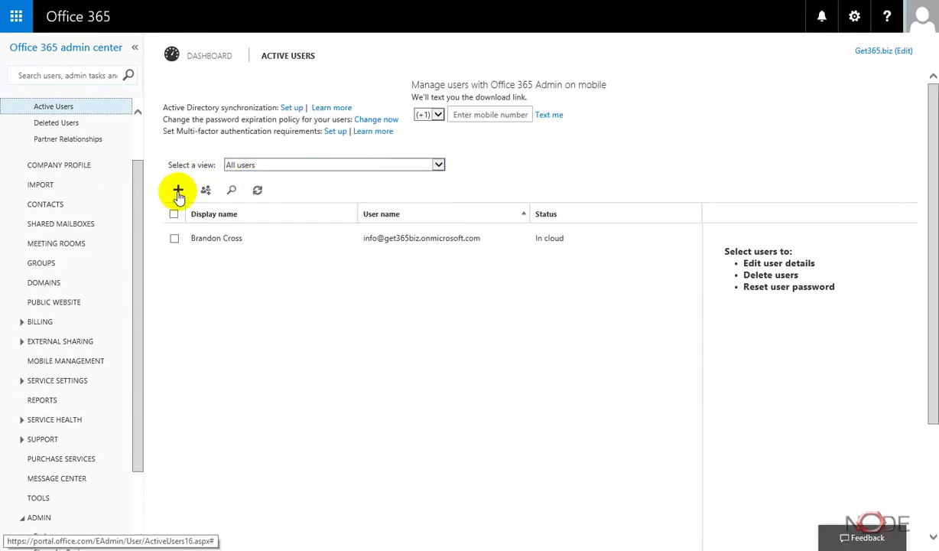
click(179, 192)
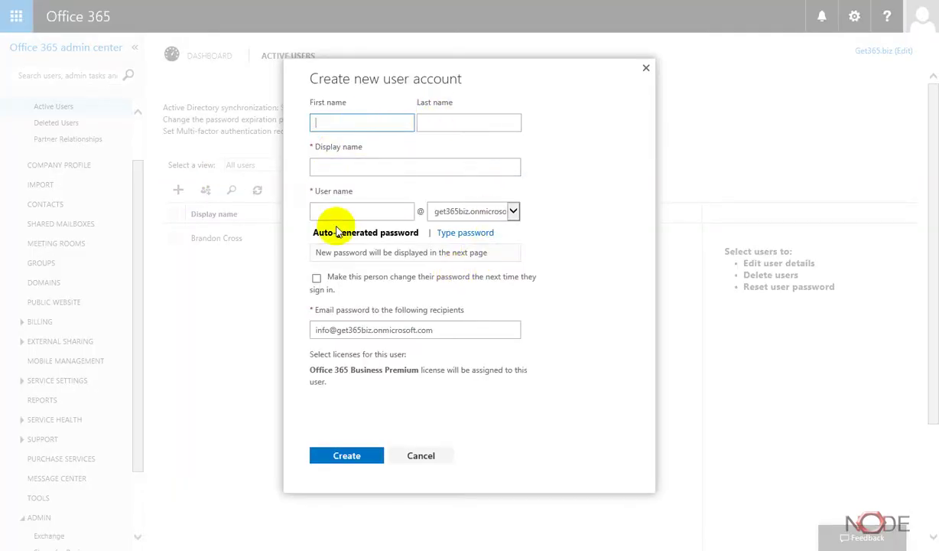
click(425, 454)
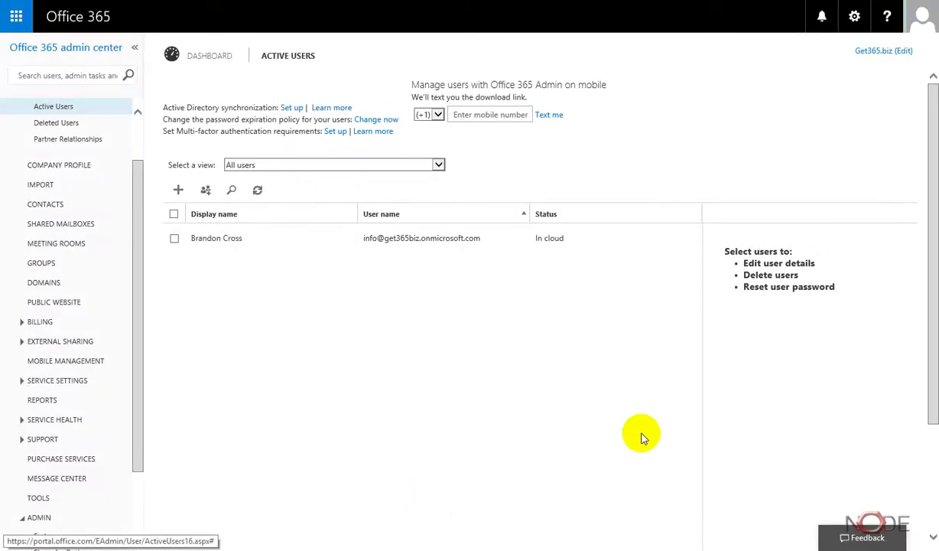
Dismiss the app launcher and return to the admin DASHBOARD from the left navigation.
click(16, 16)
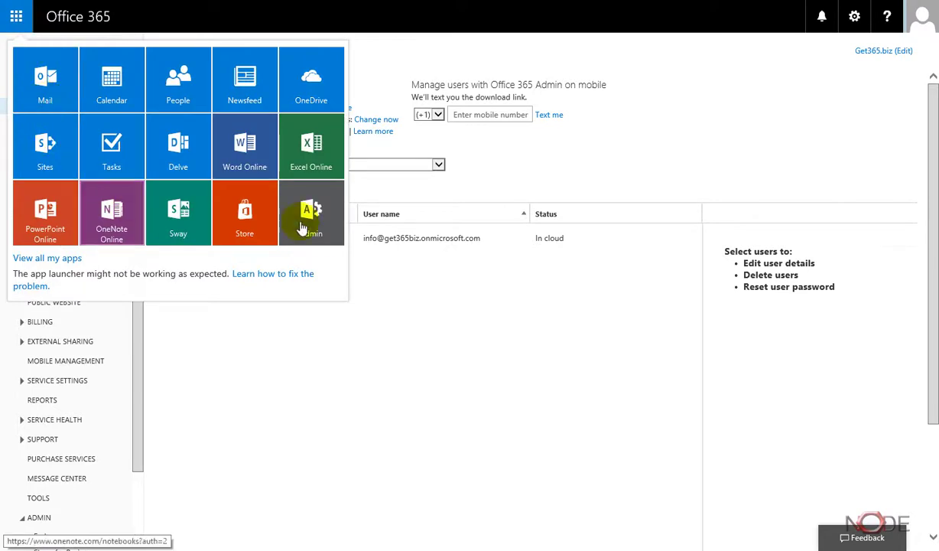
click(469, 381)
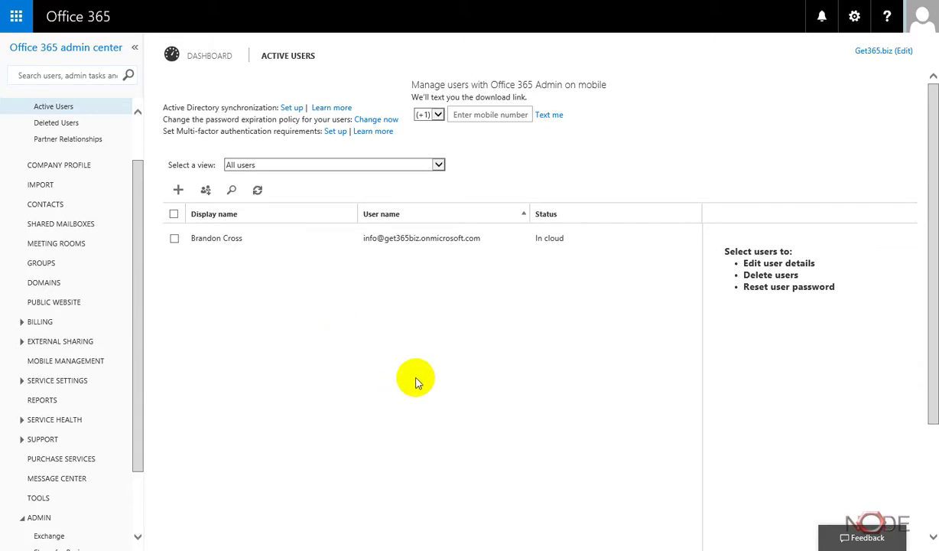
click(12, 25)
click(436, 297)
scroll(136, 199, up, 2)
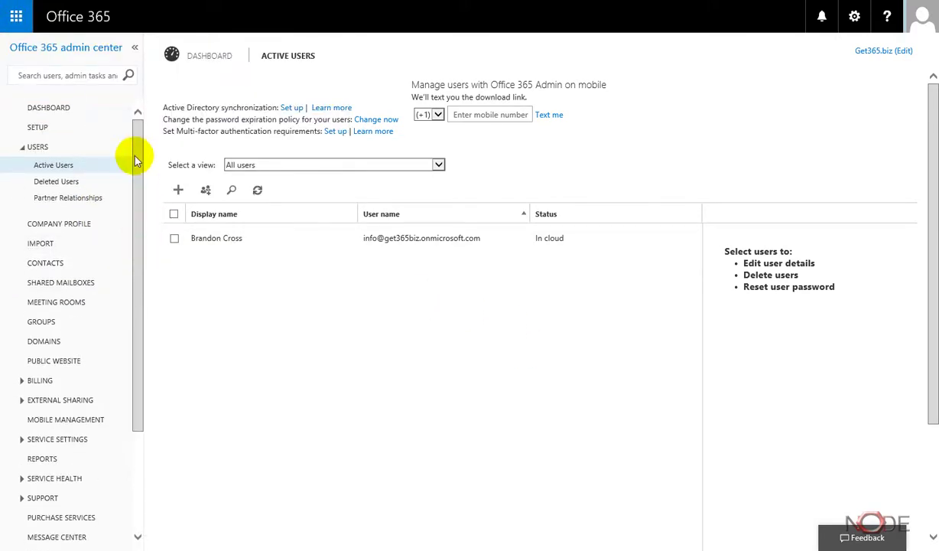
click(41, 115)
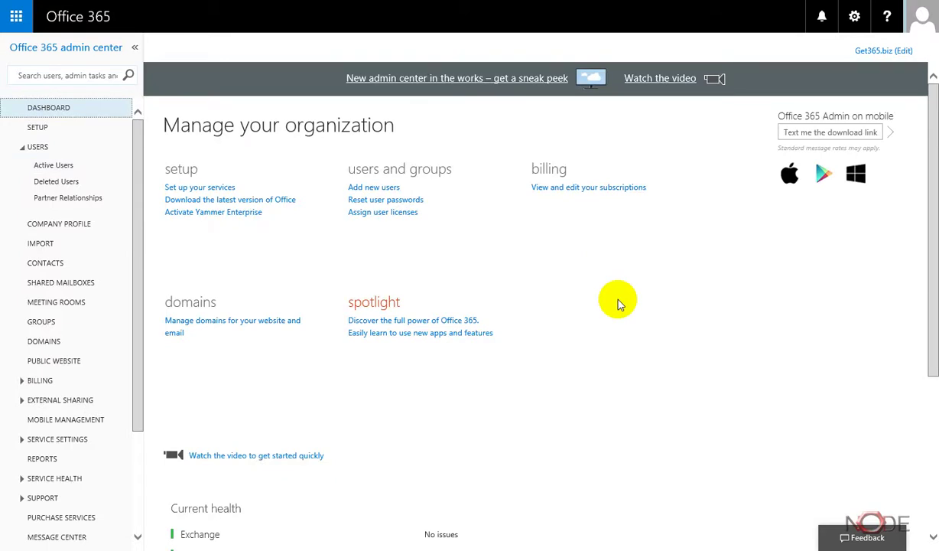